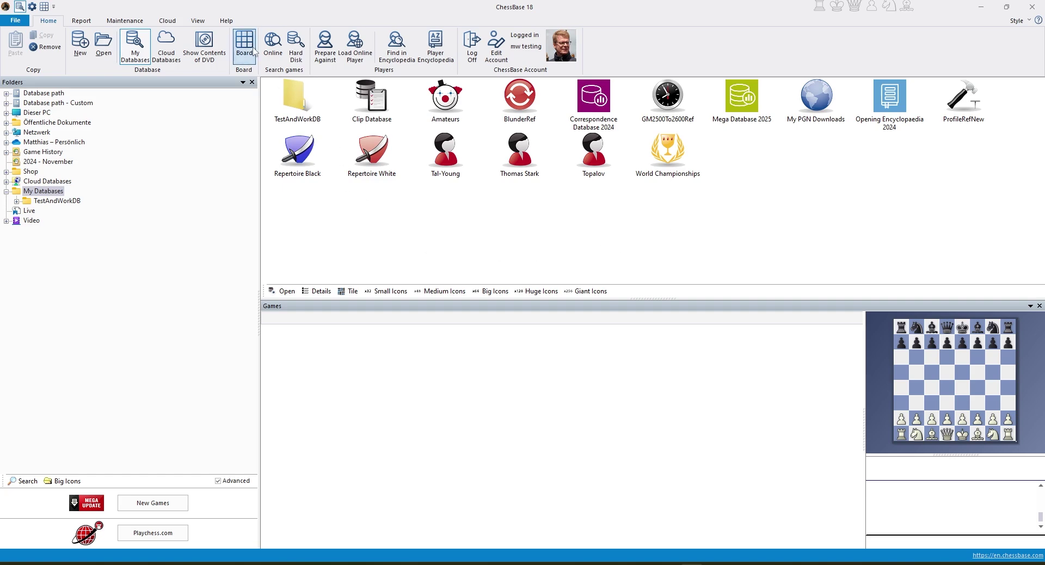
Open a new board window and load Remoteengine as a kibitzer
{"action": "left_click", "coordinate": [245, 46]}
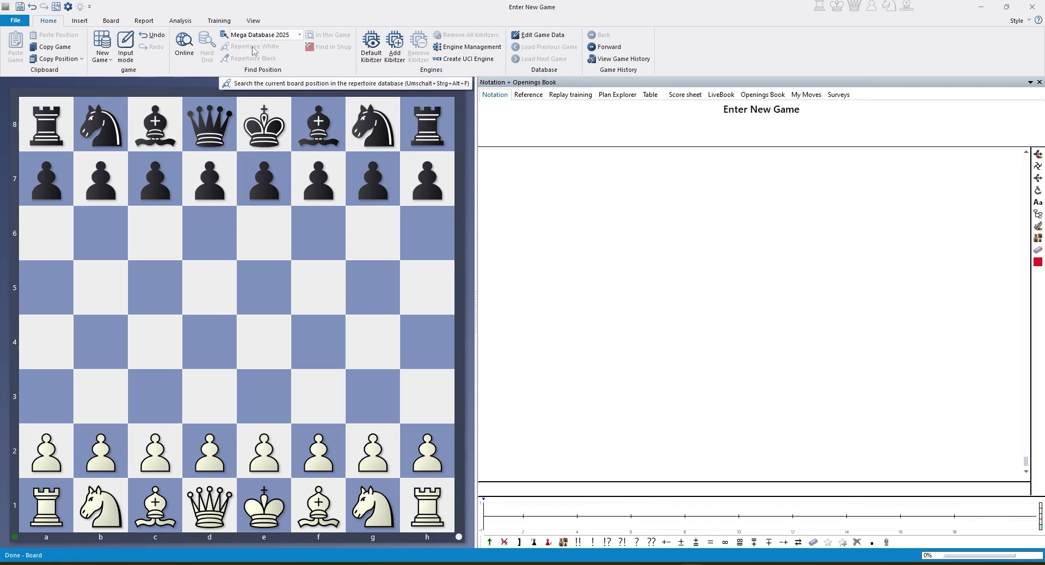
{"action": "left_click", "coordinate": [394, 41]}
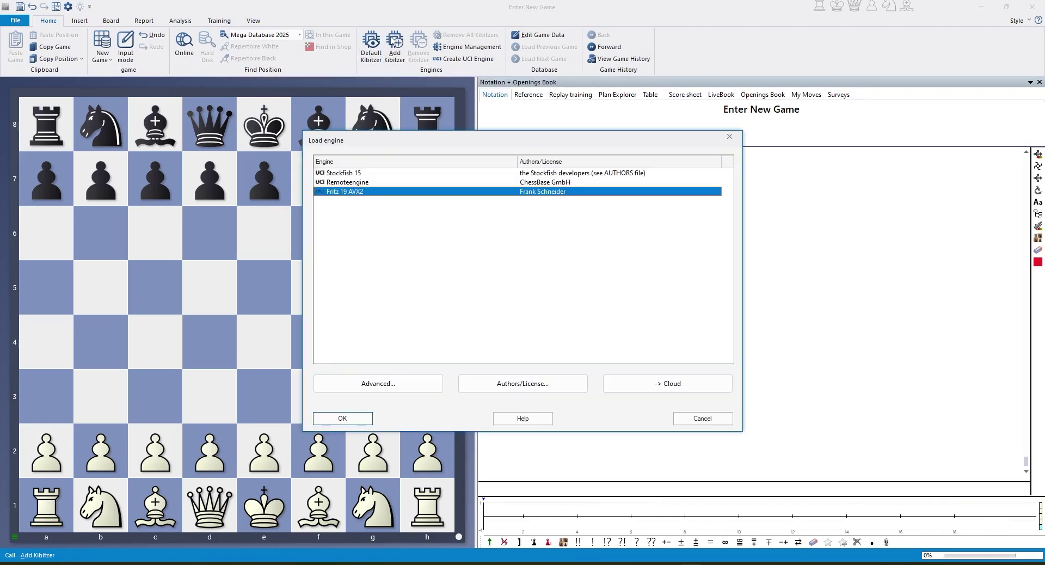
{"action": "left_click", "coordinate": [360, 184]}
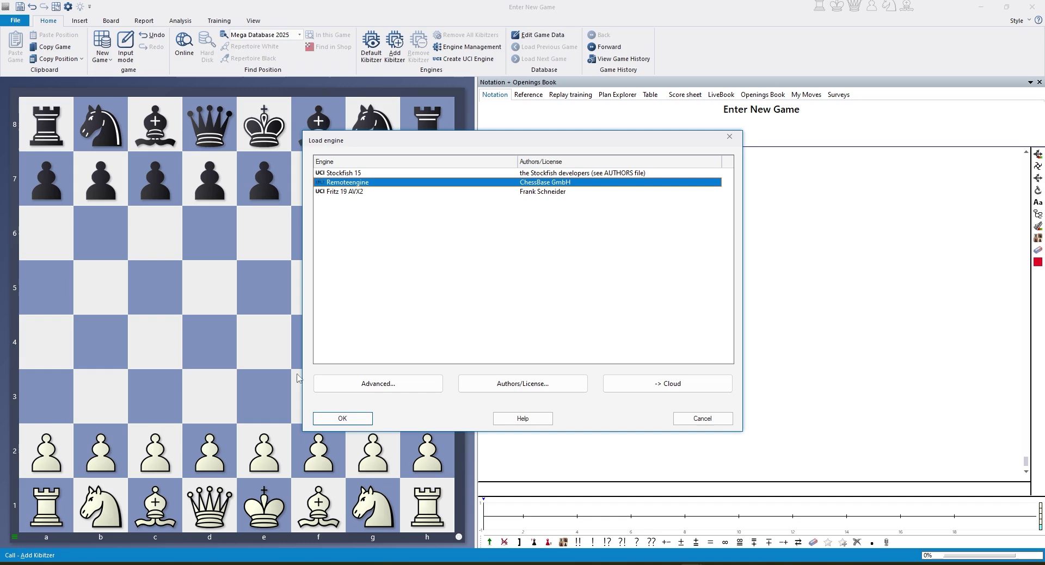
{"action": "left_click", "coordinate": [363, 419]}
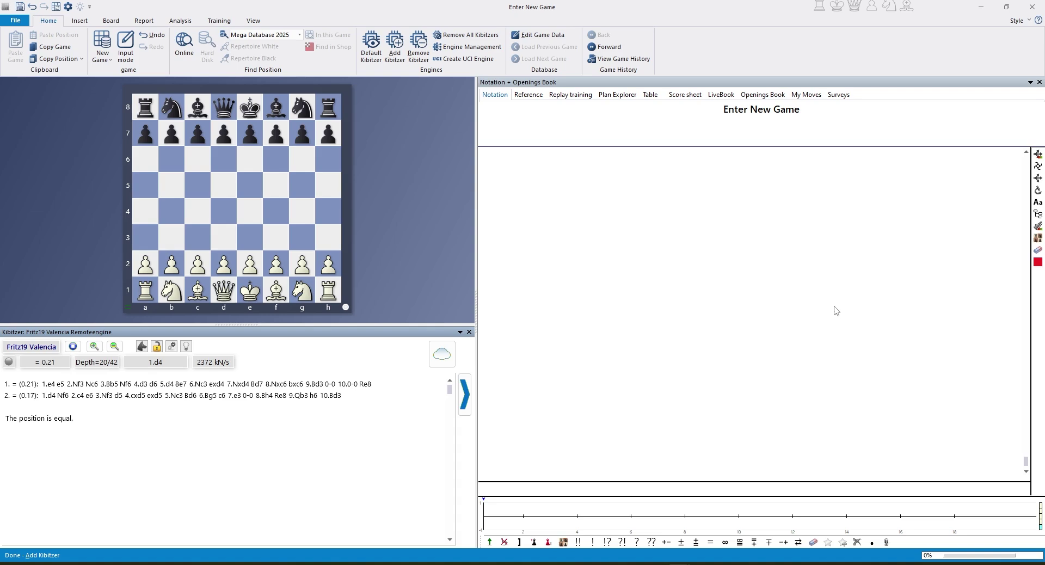
Switch to the Remoteengine window, save Stockfish 17 on the free Premium server as the default engine, and close the window
{"action": "key", "text": "alt"}
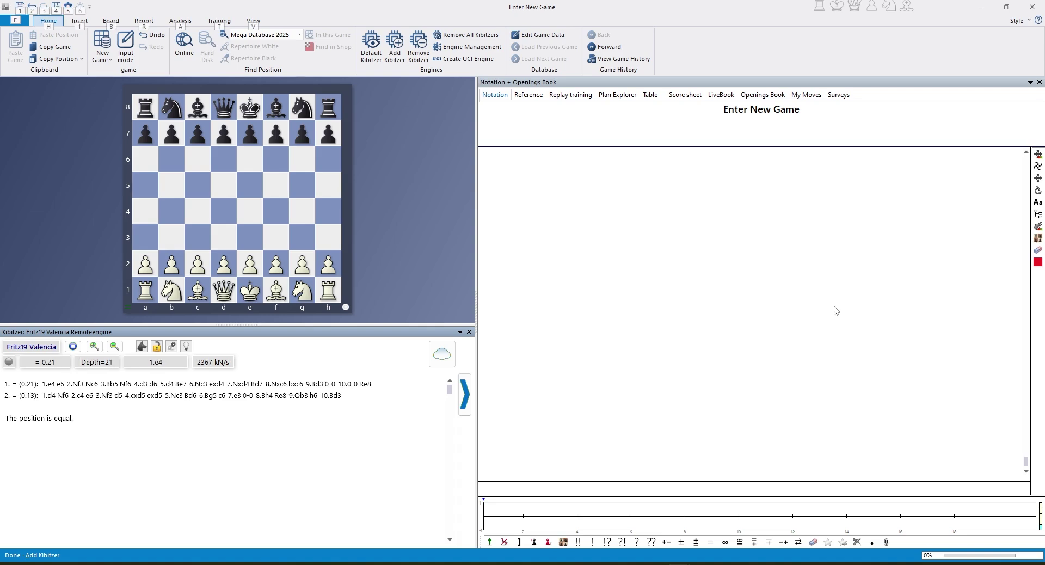
{"action": "key", "text": "alt+Tab"}
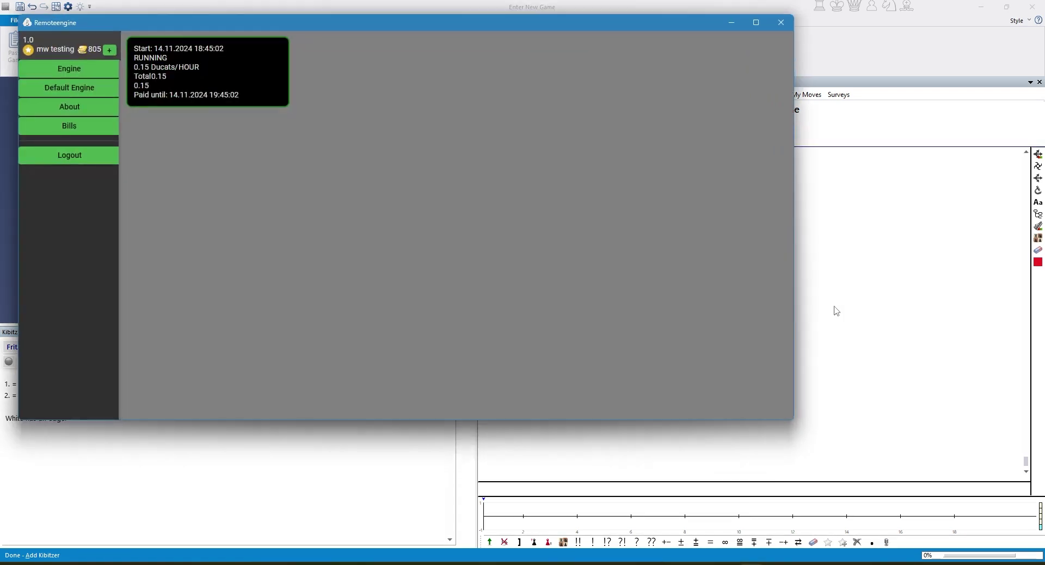
{"action": "left_click", "coordinate": [86, 97]}
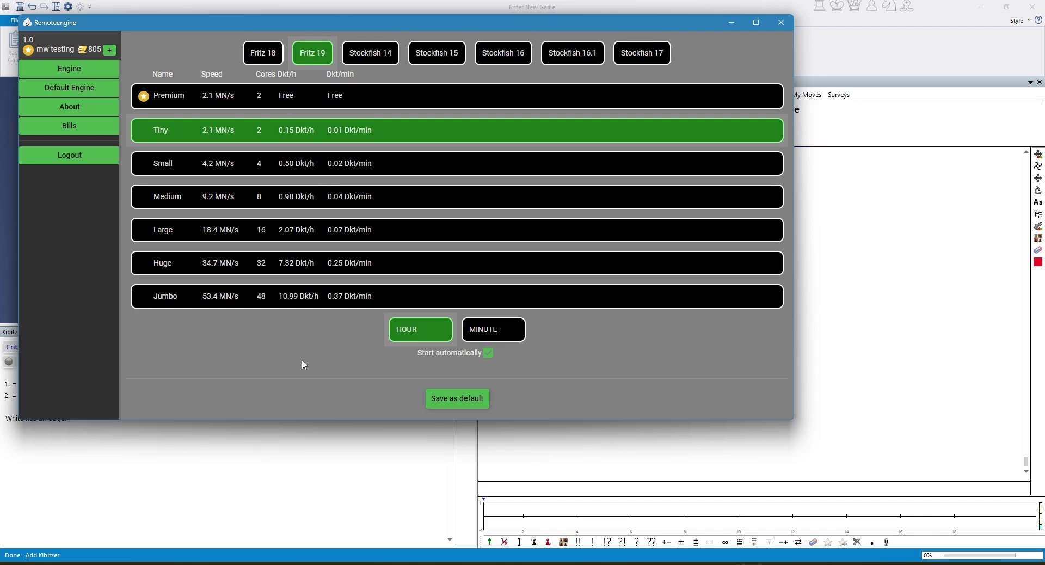
{"action": "left_click", "coordinate": [362, 98]}
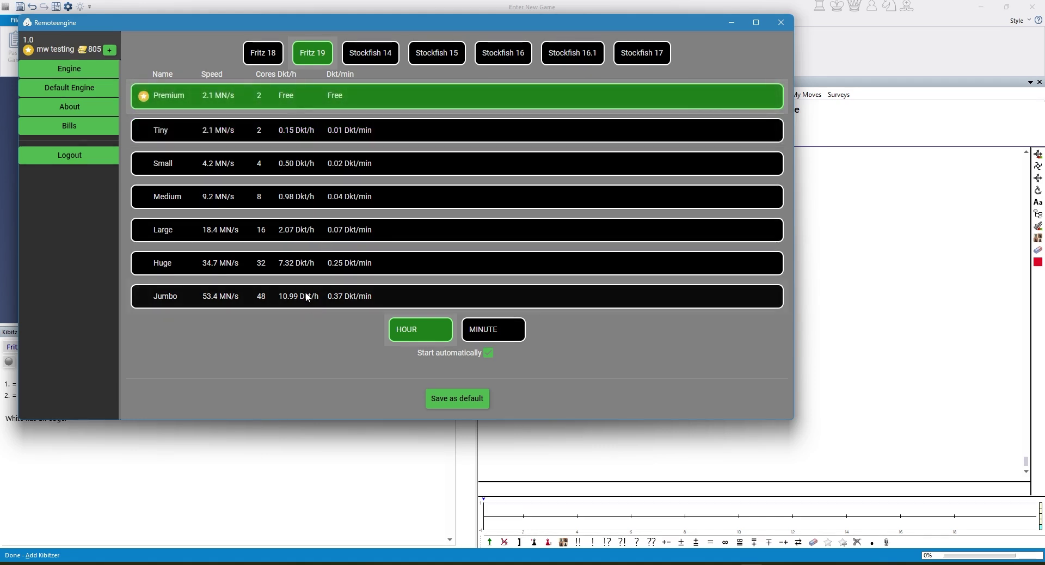
{"action": "left_click", "coordinate": [659, 55]}
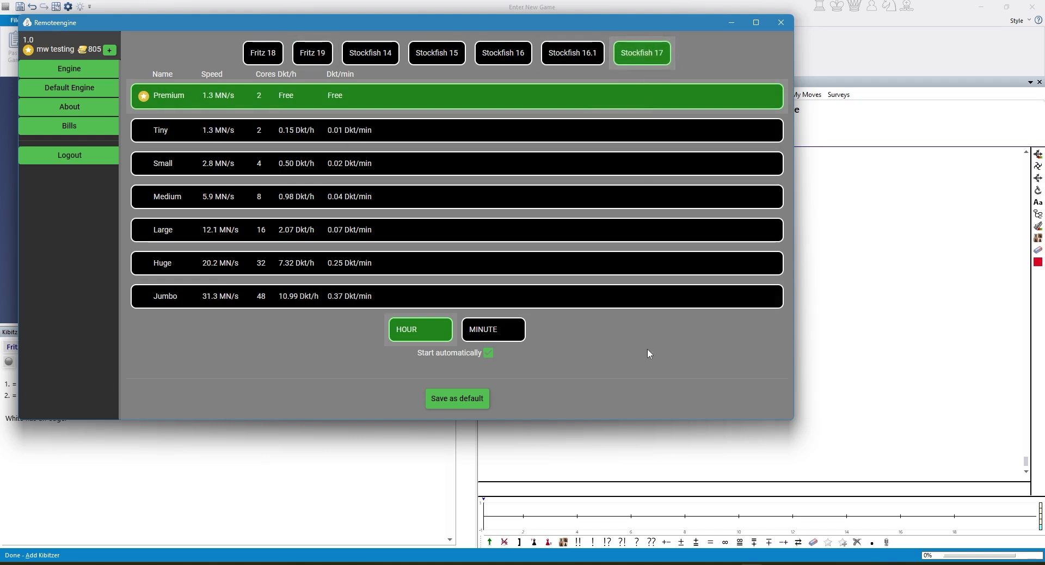
{"action": "left_click", "coordinate": [460, 400]}
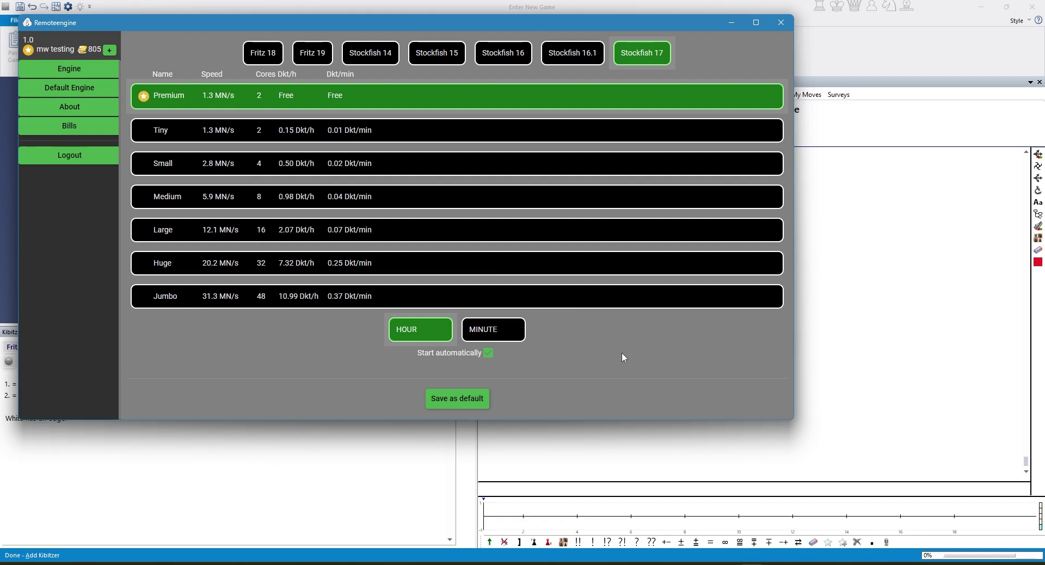
{"action": "left_click", "coordinate": [782, 22]}
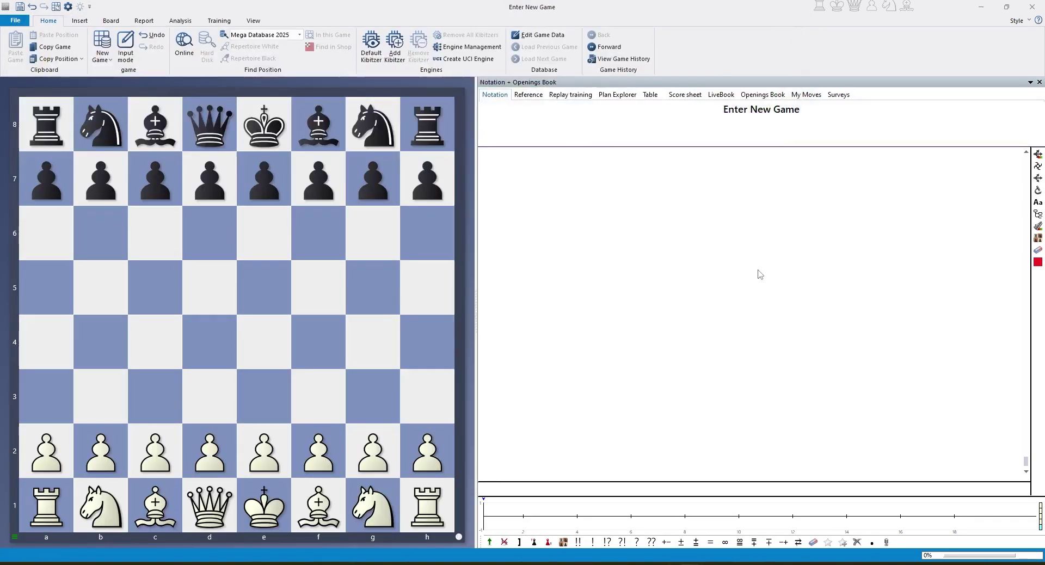
Add Remoteengine as a kibitzer to the board again
{"action": "left_click", "coordinate": [394, 47]}
{"action": "left_click", "coordinate": [391, 183]}
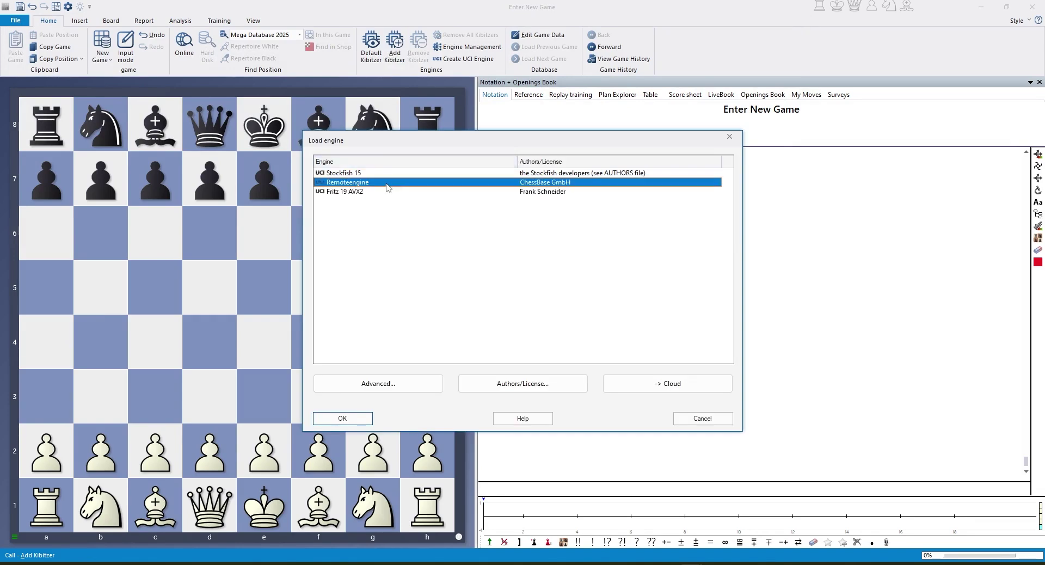
{"action": "left_click", "coordinate": [354, 417]}
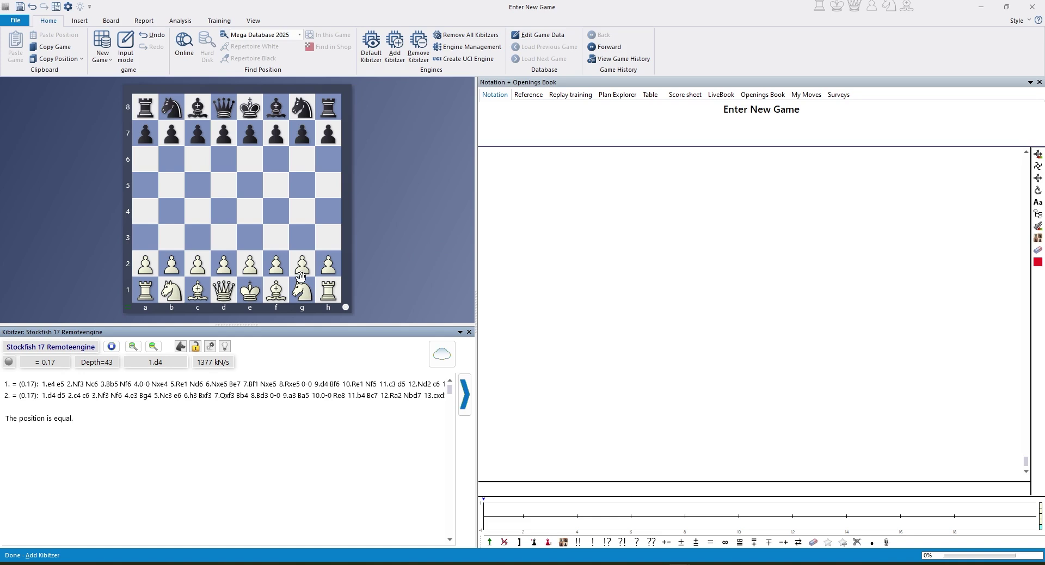
Make the Stockfish 17 Remoteengine the default engine in its advanced settings and reload it
{"action": "left_click", "coordinate": [61, 349]}
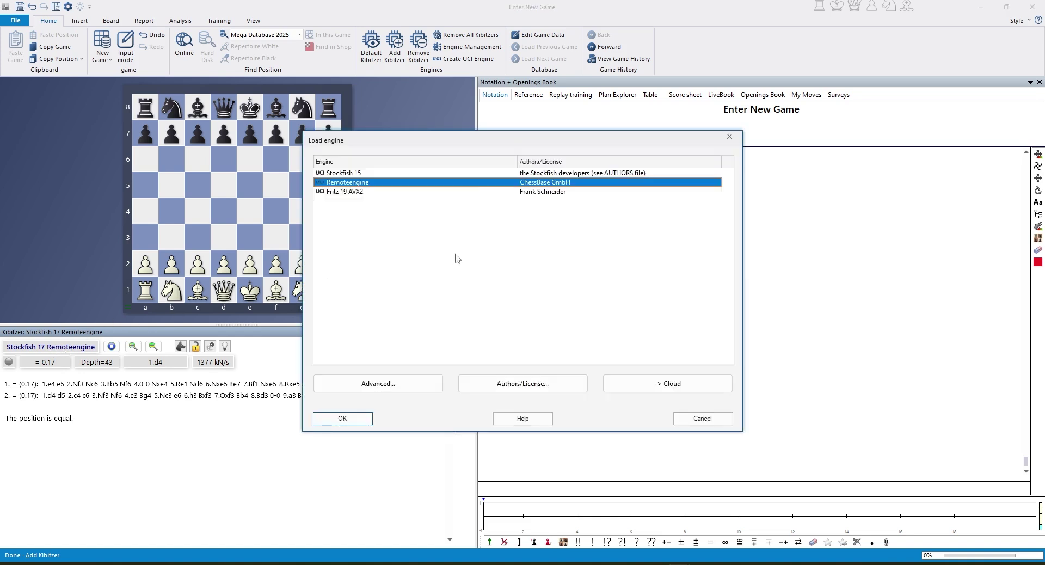
{"action": "left_click", "coordinate": [431, 385]}
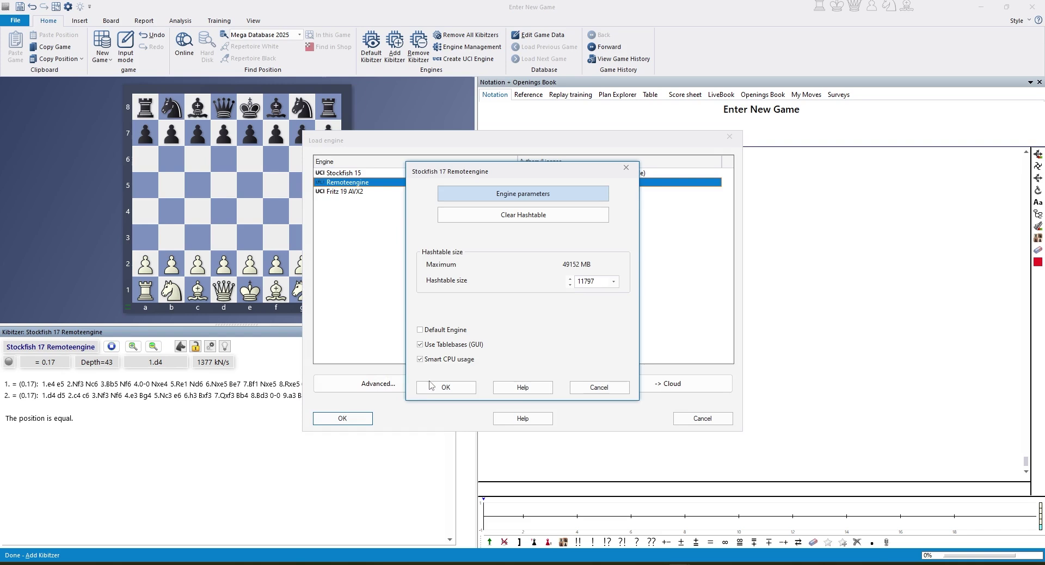
{"action": "left_click", "coordinate": [456, 335]}
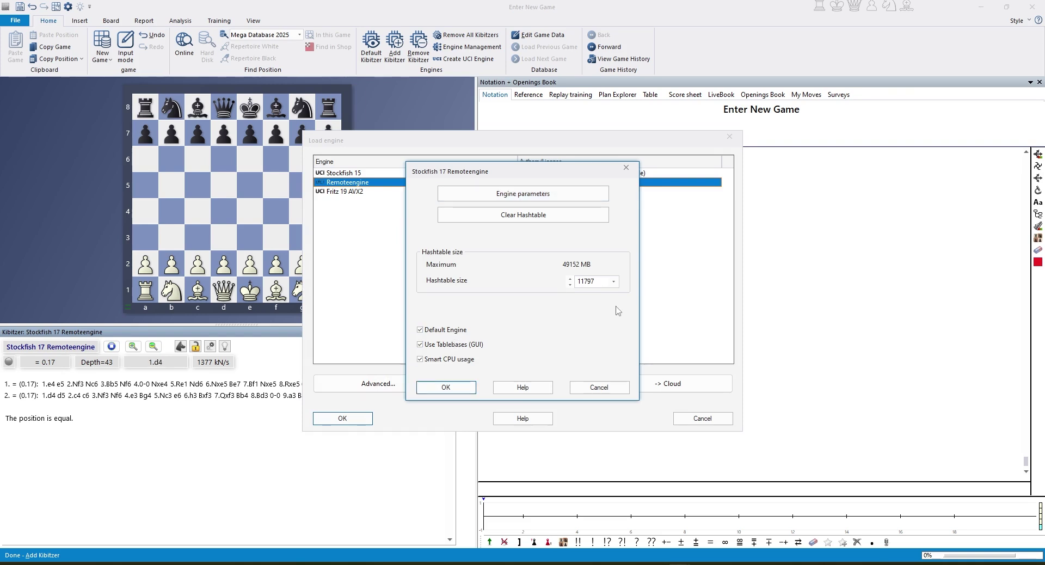
{"action": "left_click", "coordinate": [469, 386]}
{"action": "left_click", "coordinate": [369, 420]}
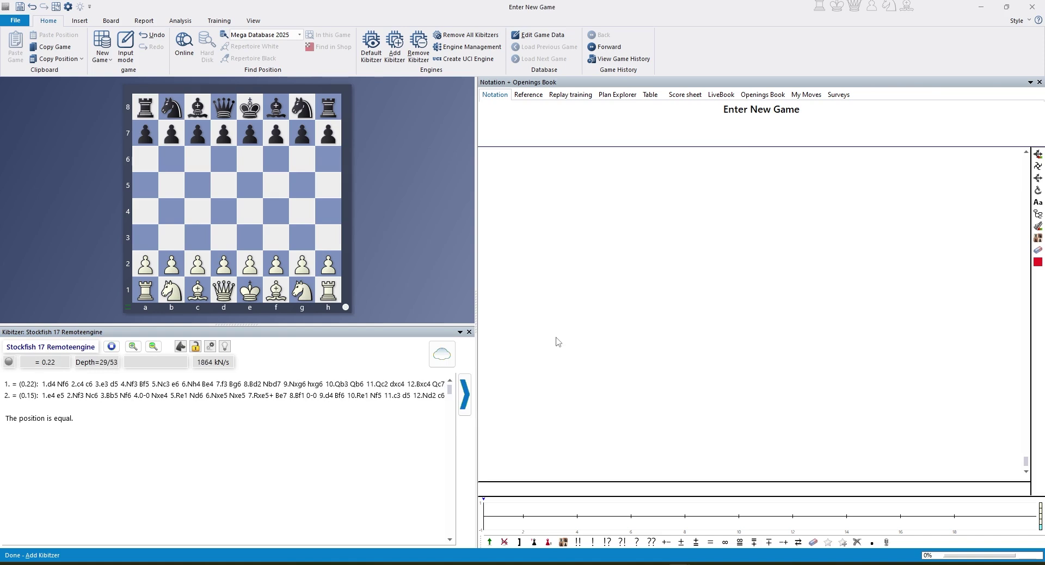
Turn the default kibitzer off and on again twice
{"action": "key", "text": "alt"}
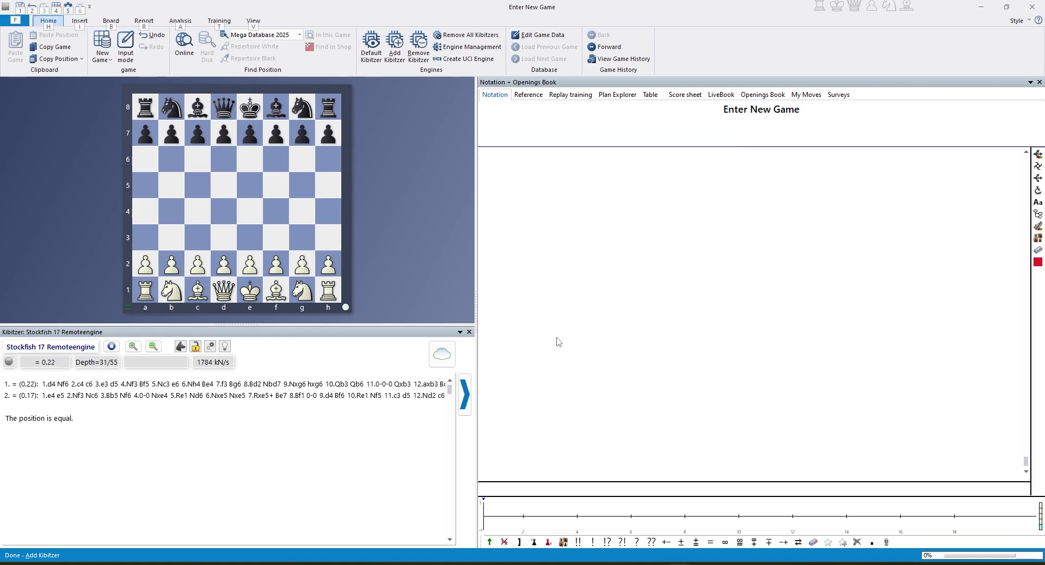
{"action": "key", "text": "alt+F2"}
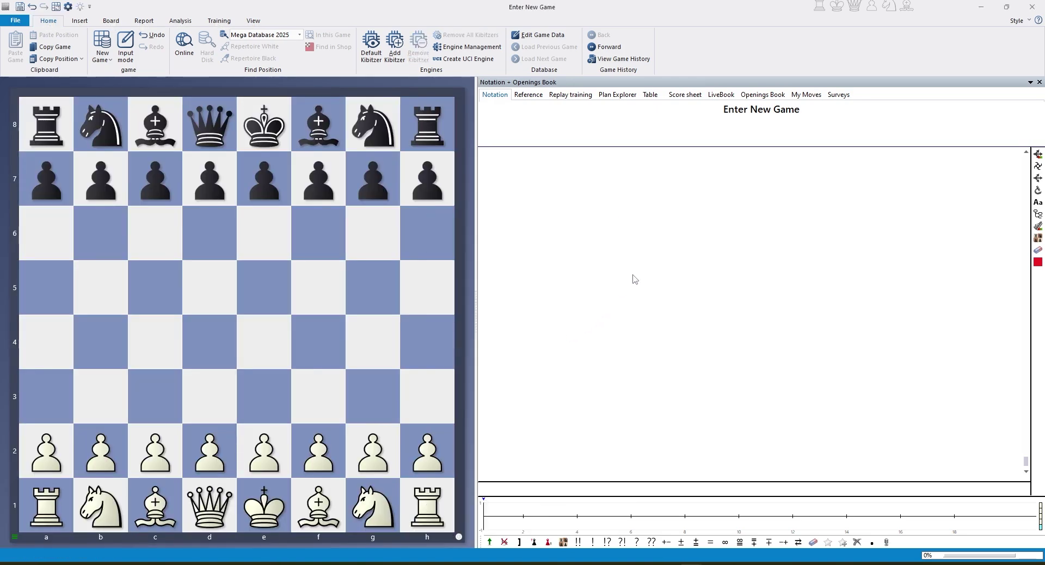
{"action": "key", "text": "alt+F2"}
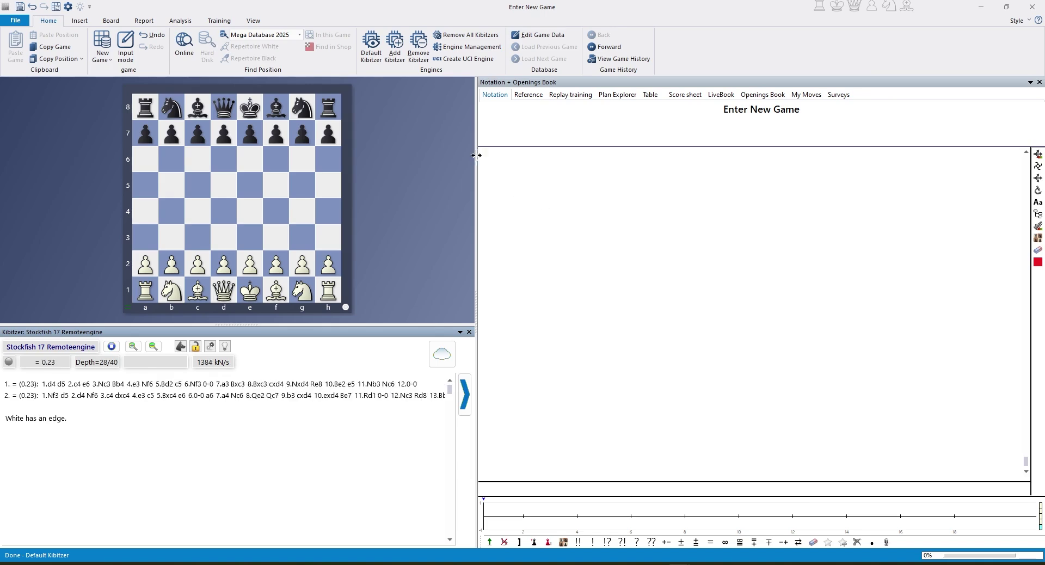
{"action": "left_click", "coordinate": [369, 42]}
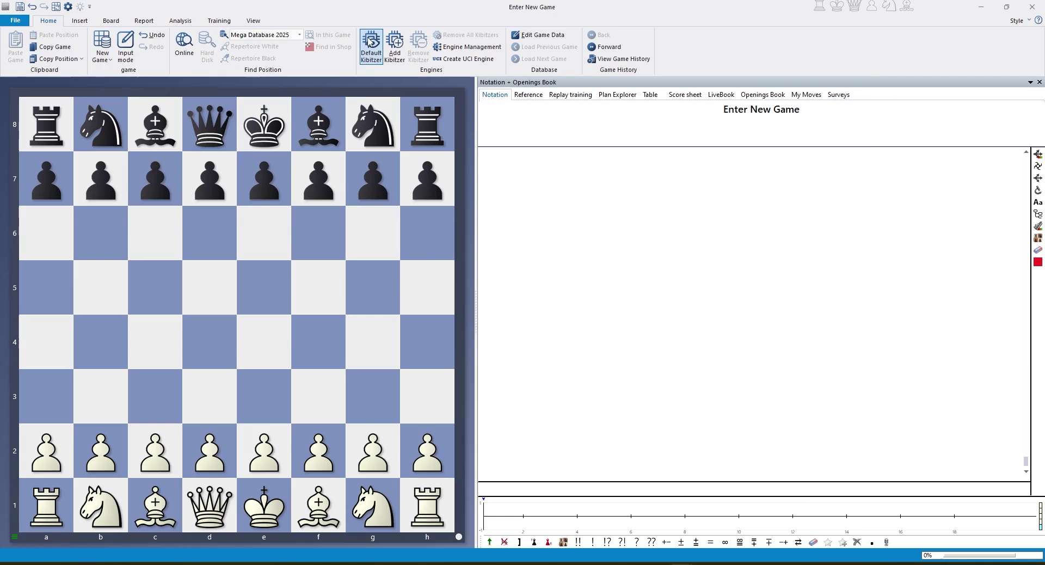
{"action": "left_click", "coordinate": [369, 57]}
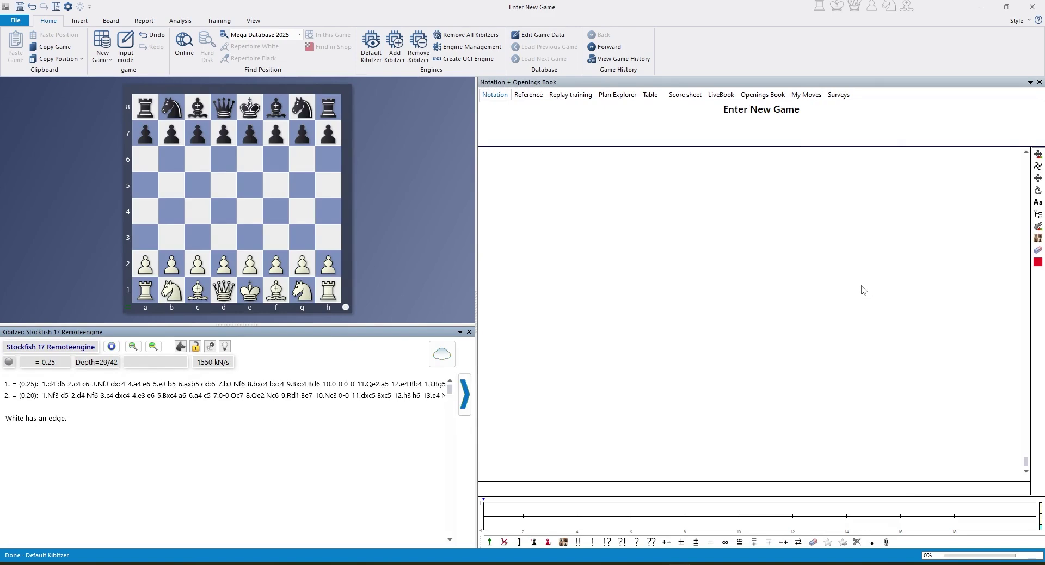
Switch to the Remoteengine window and select the Huge server for Stockfish 17 in the default engine settings
{"action": "key", "text": "alt+Tab"}
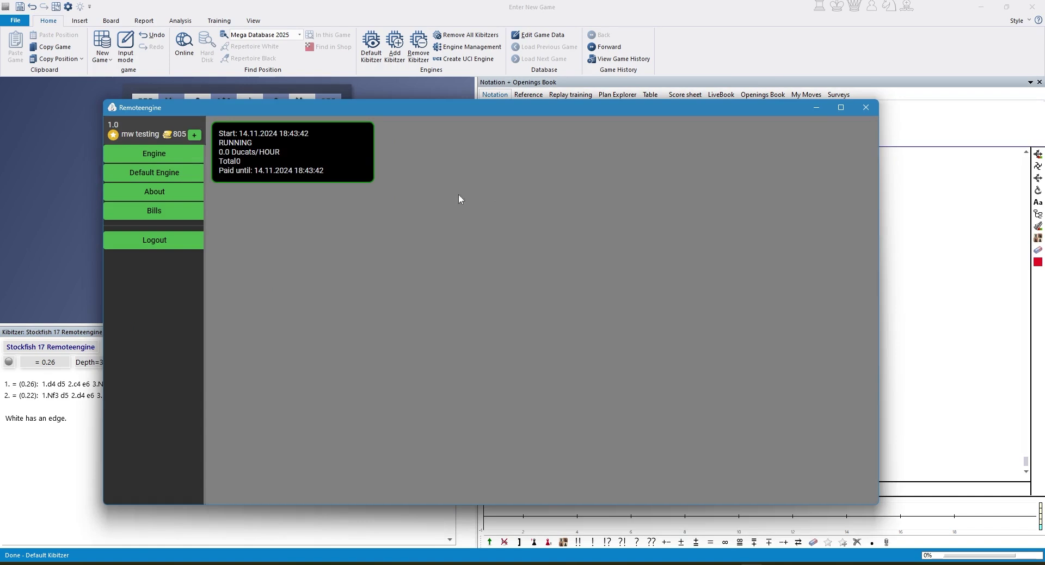
{"action": "left_click", "coordinate": [162, 175]}
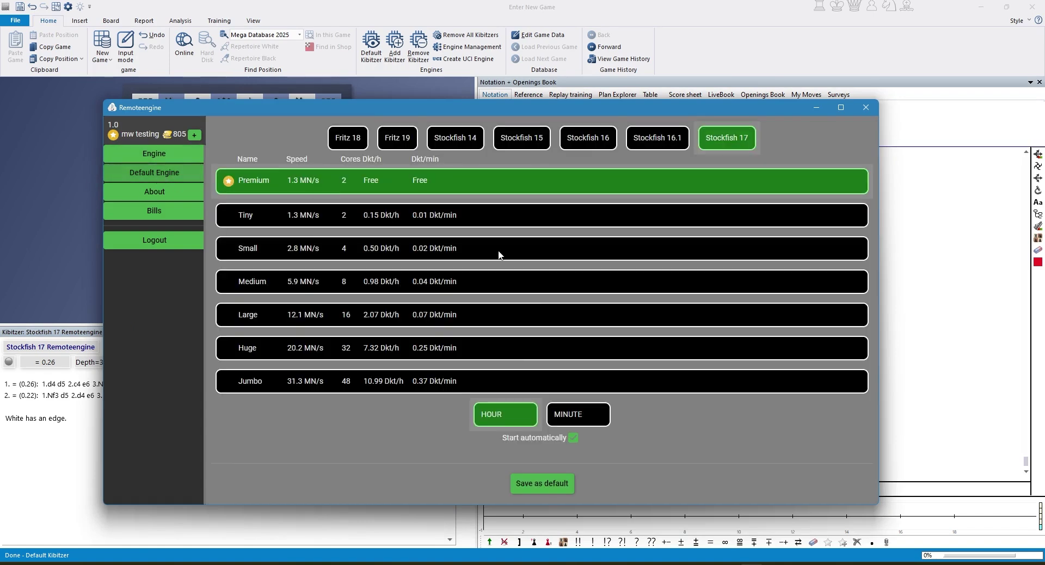
{"action": "left_click", "coordinate": [353, 356]}
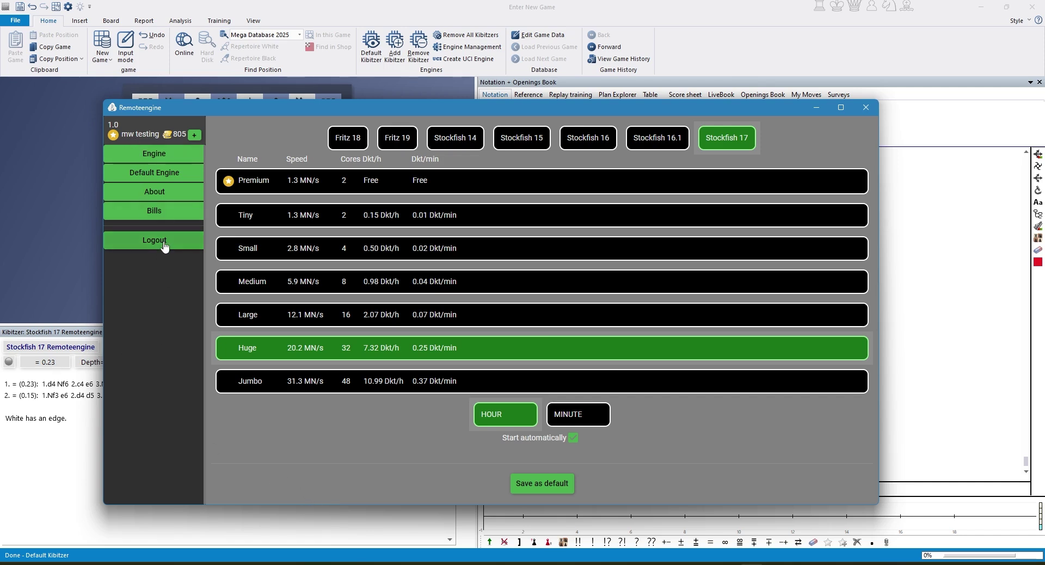
{"action": "left_click_drag", "start_coordinate": [224, 109], "coordinate": [253, 111]}
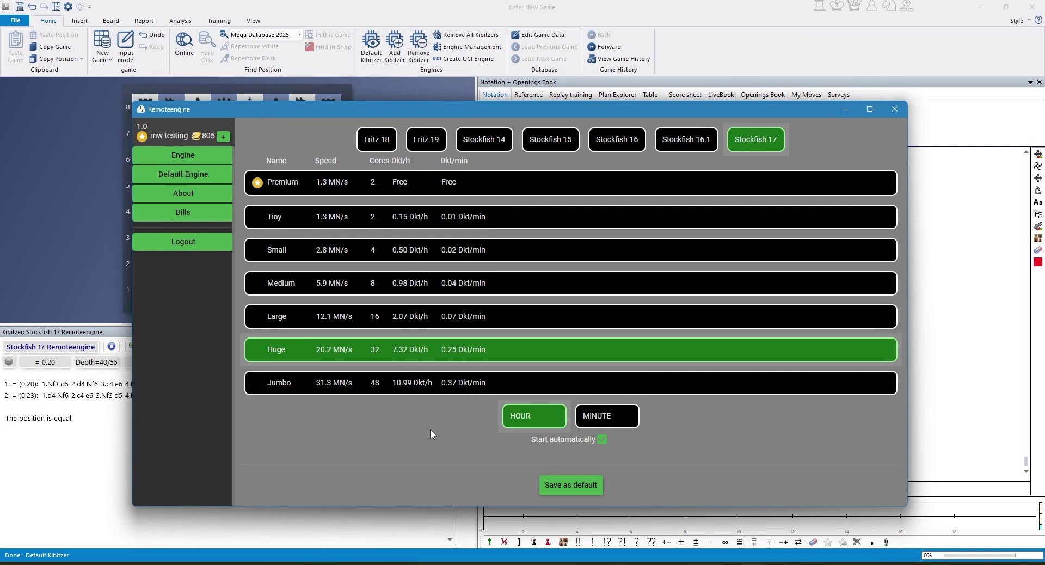
View the ducats offers in the ChessBase Shop, close the page and view the Remoteengine bills
{"action": "left_click", "coordinate": [224, 138]}
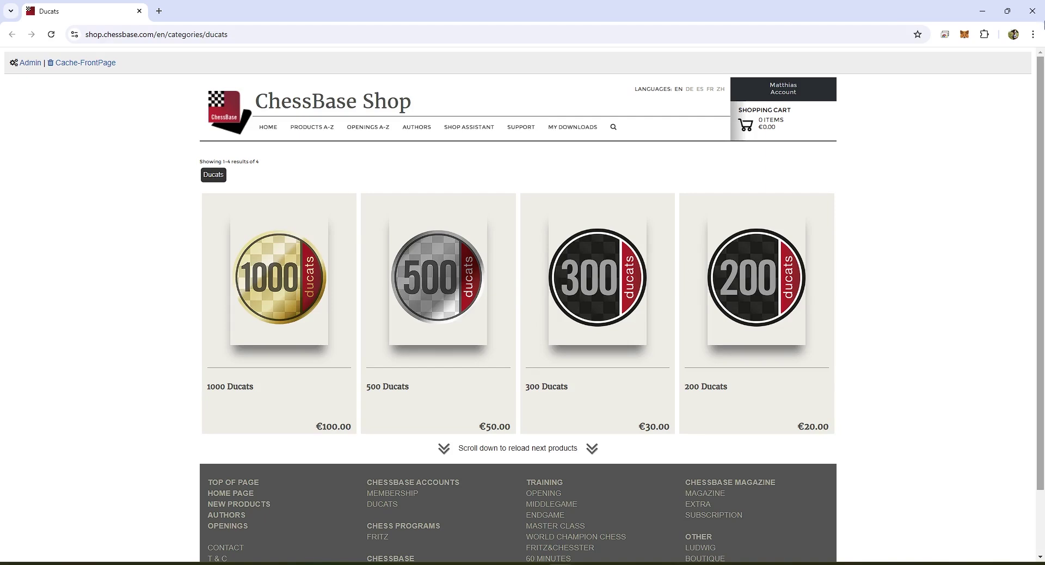
{"action": "left_click", "coordinate": [1039, 15]}
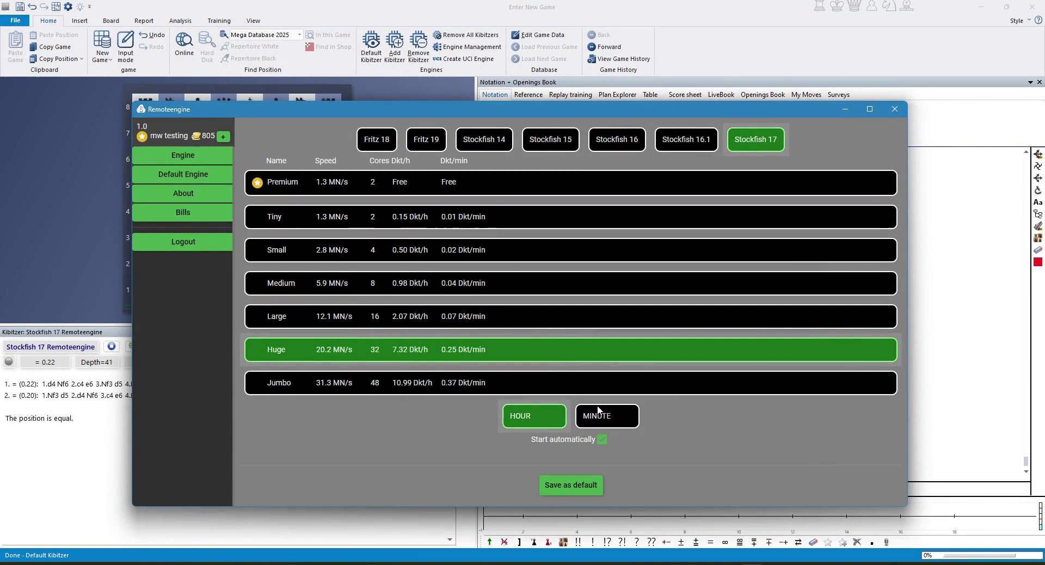
{"action": "left_click", "coordinate": [197, 211]}
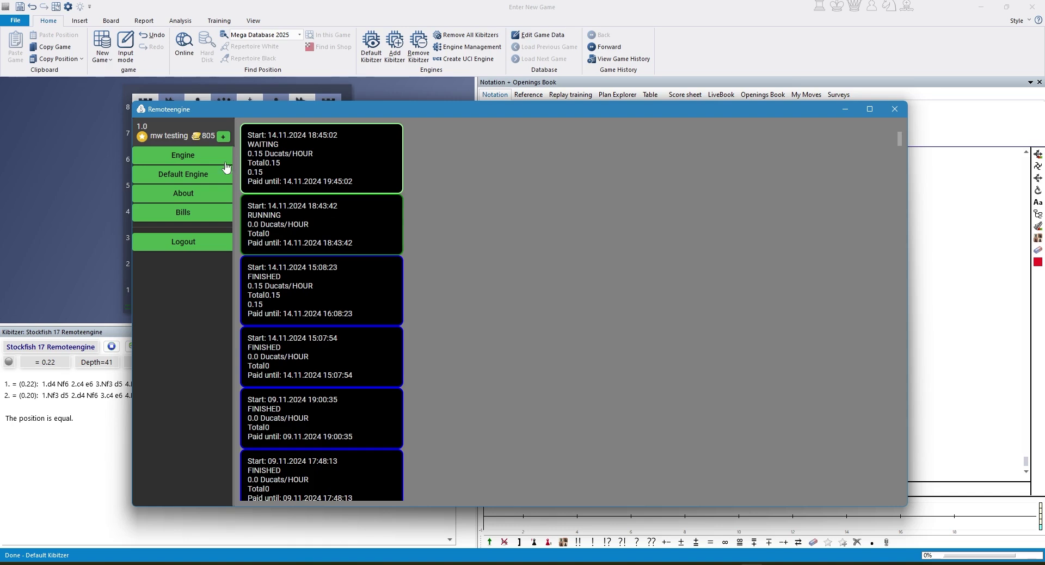
Review the default engine settings, running engine status and About information in Remoteengine, and close its window
{"action": "left_click", "coordinate": [210, 174]}
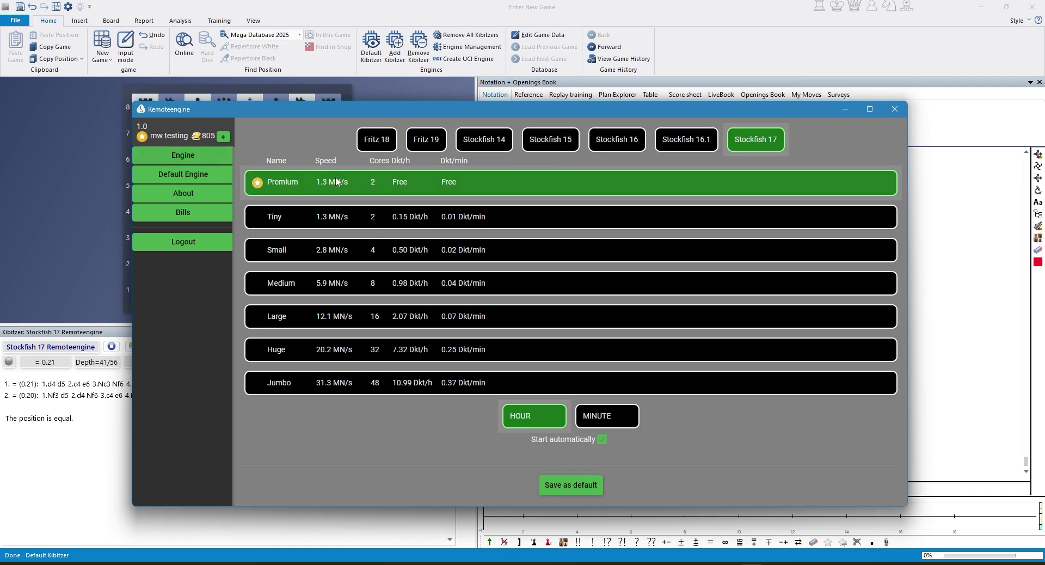
{"action": "left_click", "coordinate": [208, 156]}
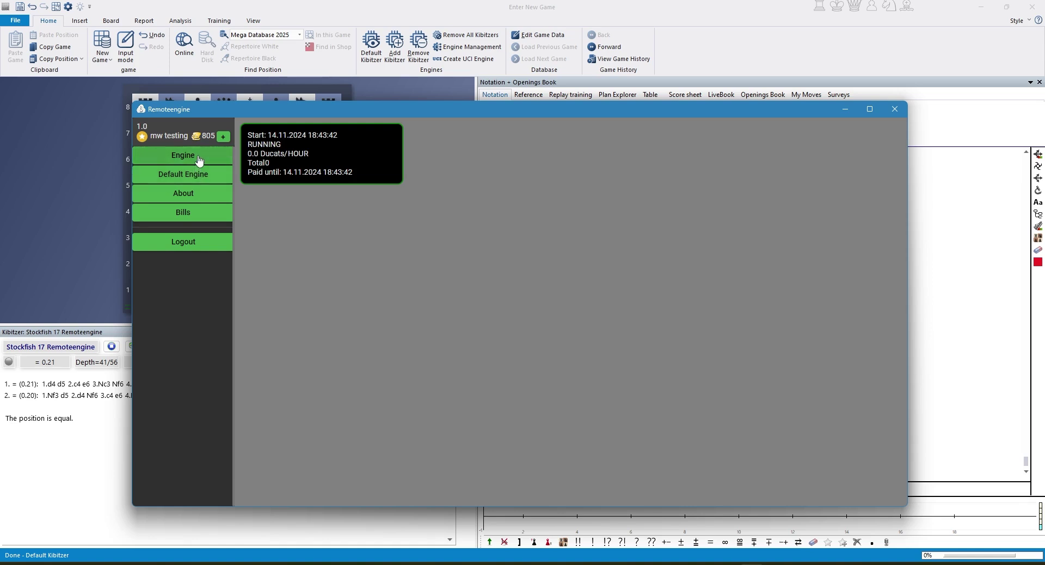
{"action": "left_click", "coordinate": [196, 196]}
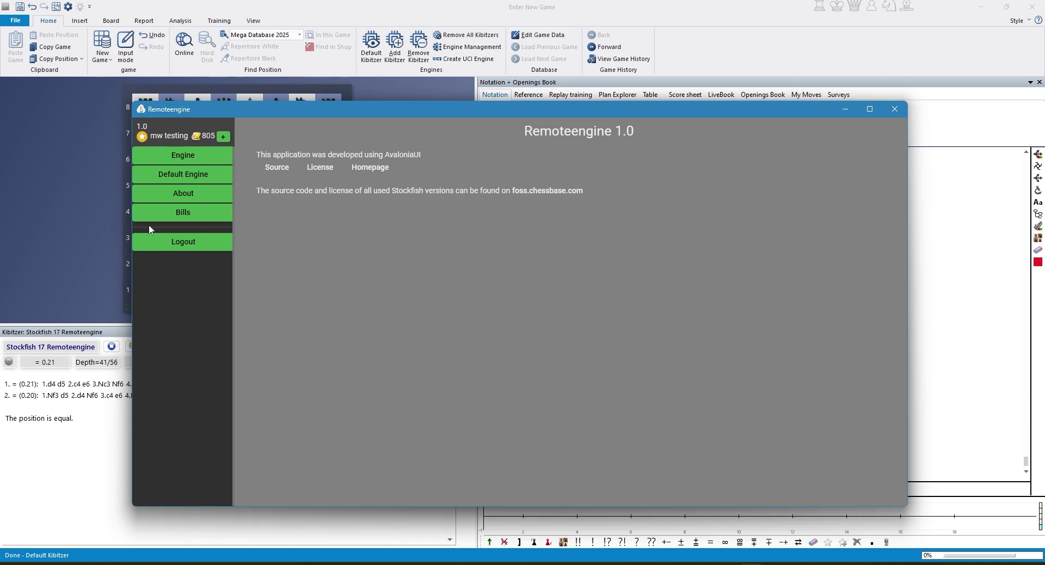
{"action": "left_click", "coordinate": [193, 175]}
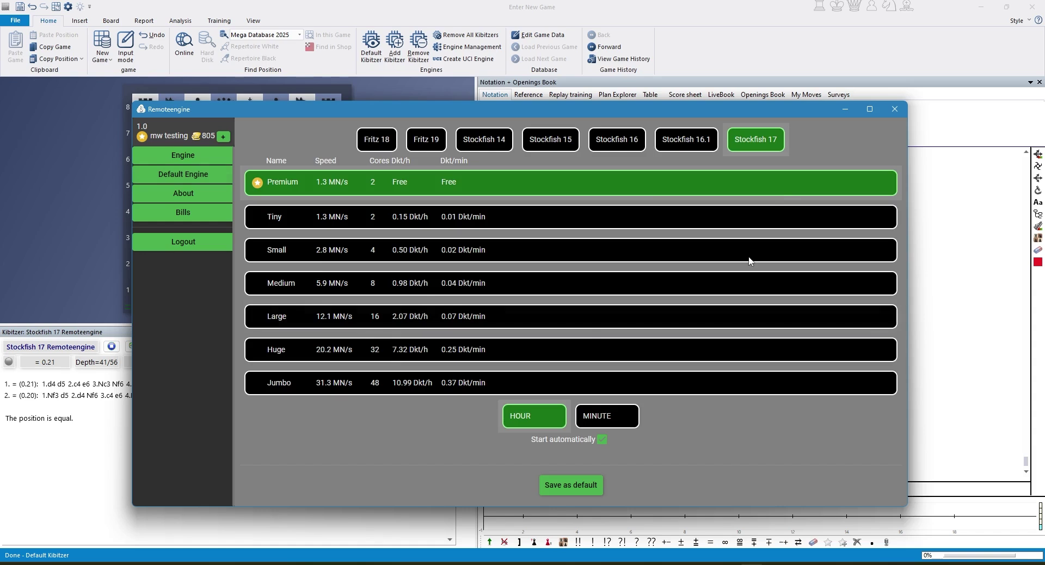
{"action": "left_click", "coordinate": [894, 109]}
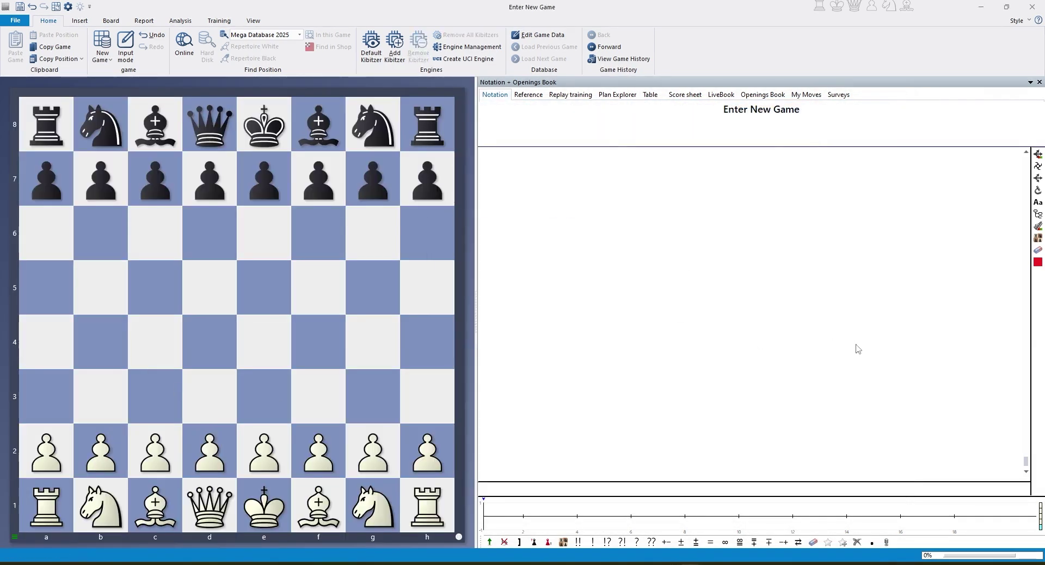